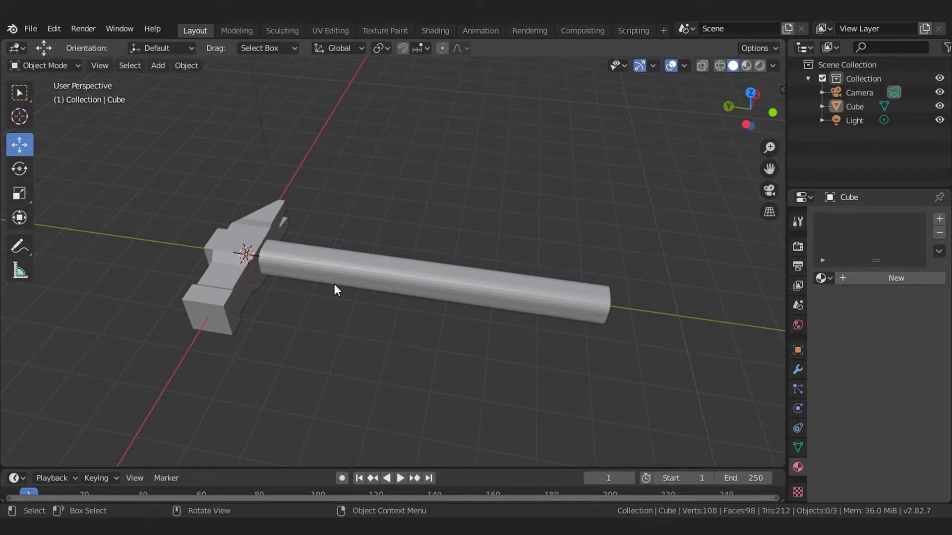
- Select the hammer's Cube and give it a new material, Material.001
scroll(334, 284, up, 1)
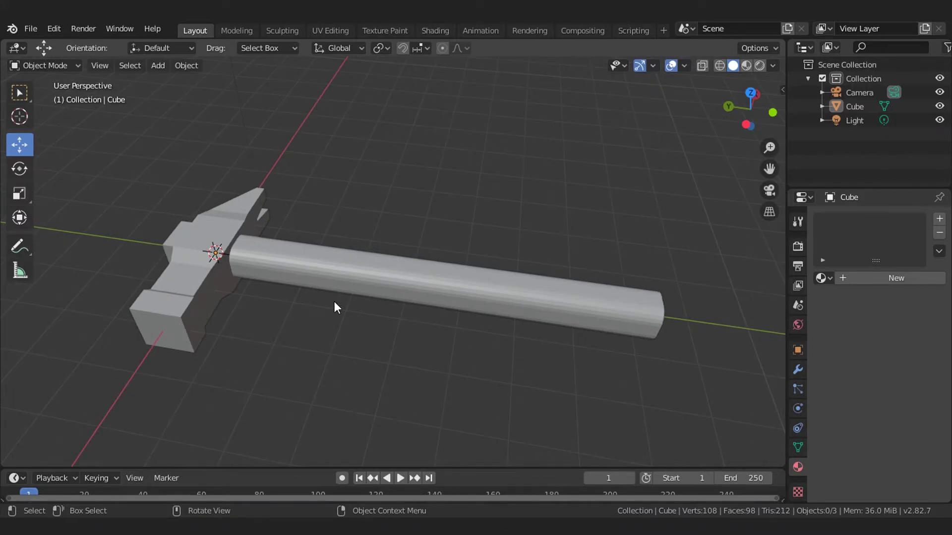
mouse_move(286, 308)
middle_down()
mouse_move(358, 279)
mouse_move(350, 278)
middle_up()
click(575, 256)
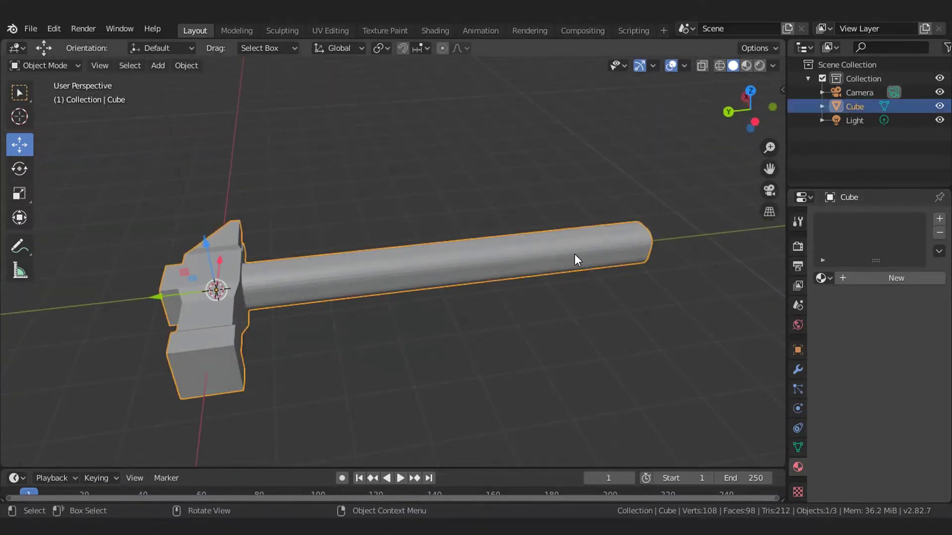
click(870, 282)
click(454, 352)
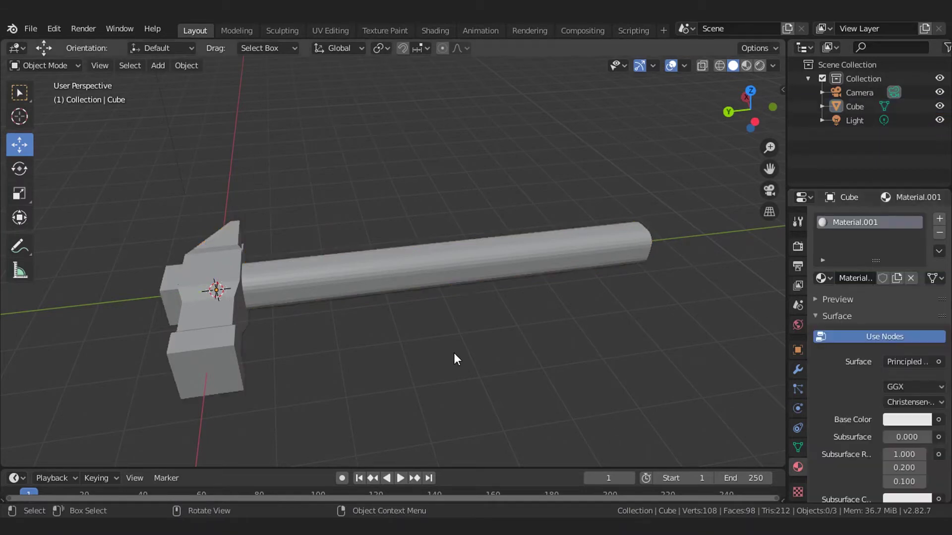
middle_drag(412, 317, 373, 343)
click(415, 288)
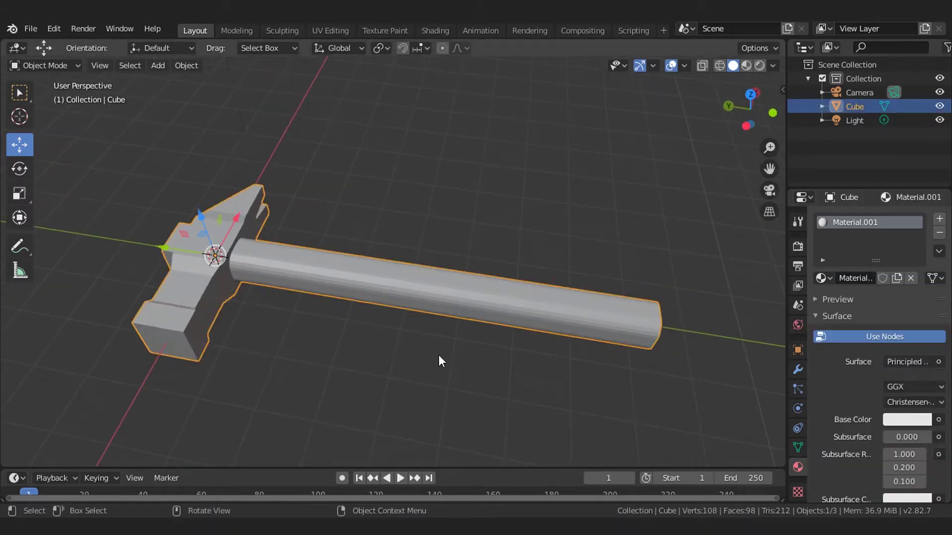
- Switch the viewport to Material Preview shading to view the whole hammer
scroll(439, 355, up, 4)
scroll(438, 356, down, 3)
middle_drag(433, 362, 474, 332)
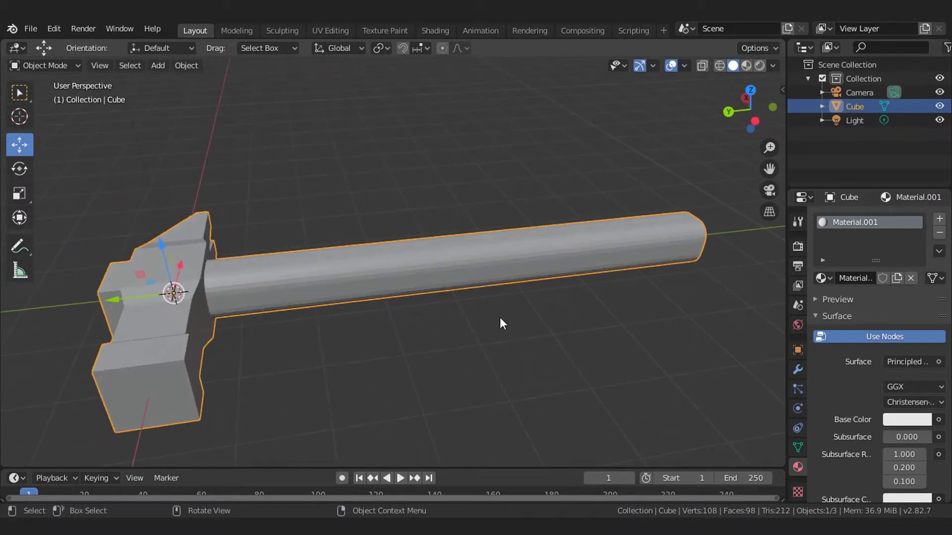
click(920, 422)
click(746, 65)
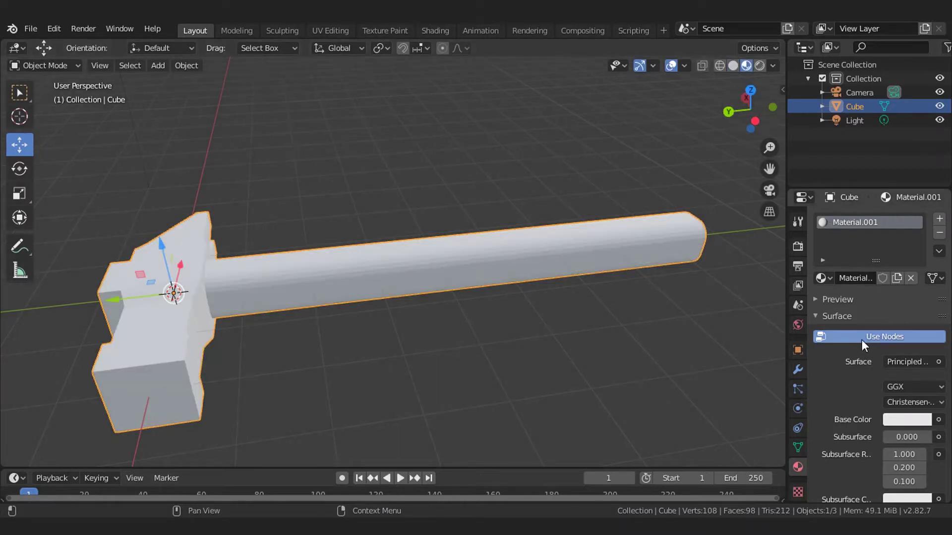
- Set Material.001's base colour to a tan wood shade (H 0.100, S 0.544, V 0.673)
click(915, 418)
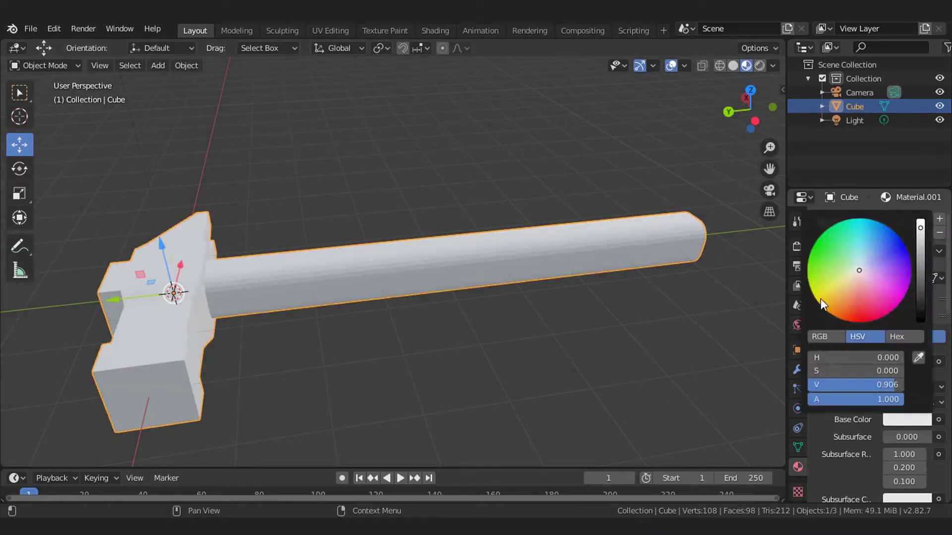
click(829, 297)
drag(829, 298, 834, 299)
drag(921, 235, 921, 252)
drag(836, 298, 837, 289)
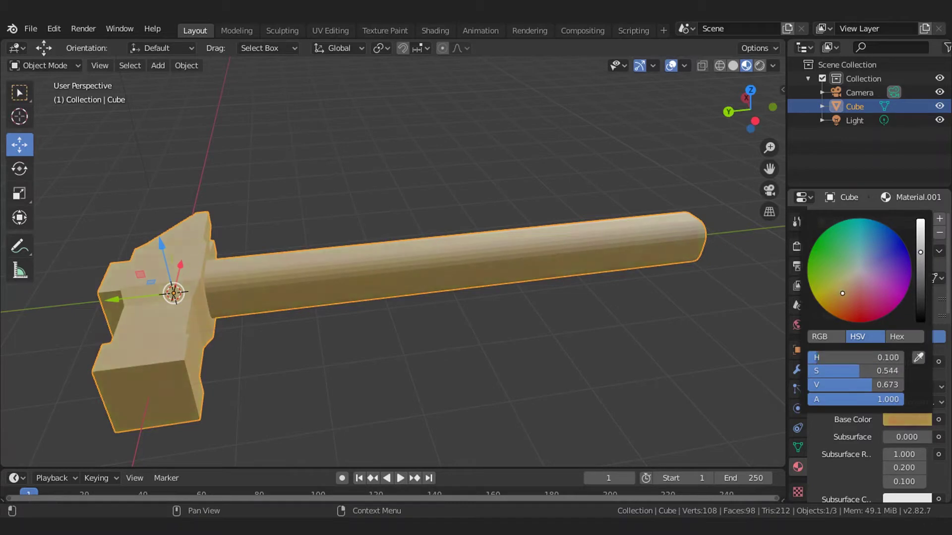
click(540, 352)
mouse_move(539, 352)
middle_down()
mouse_move(519, 256)
mouse_move(386, 331)
middle_up()
click(519, 257)
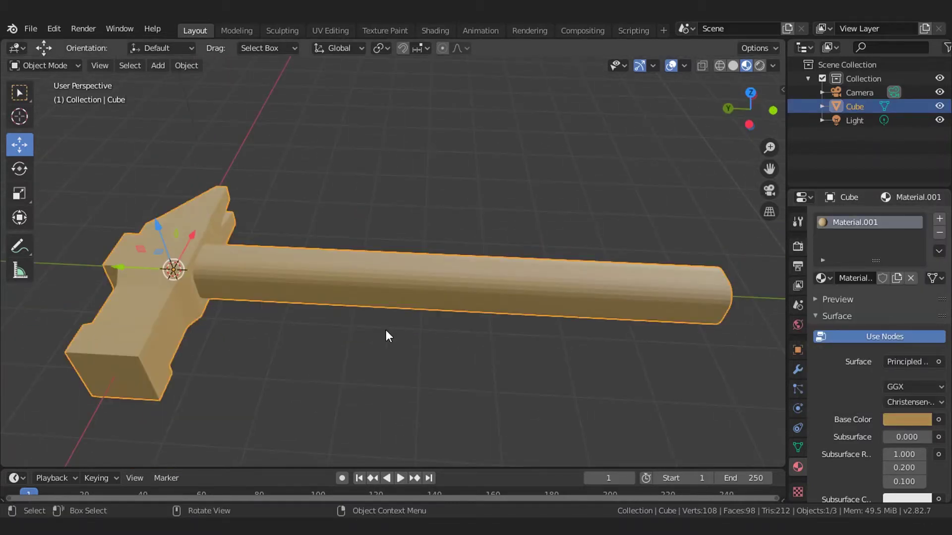
- Zoom and orbit in on the hammer head, then enter Edit Mode on the Cube
scroll(242, 353, up, 3)
middle_drag(243, 353, 433, 309)
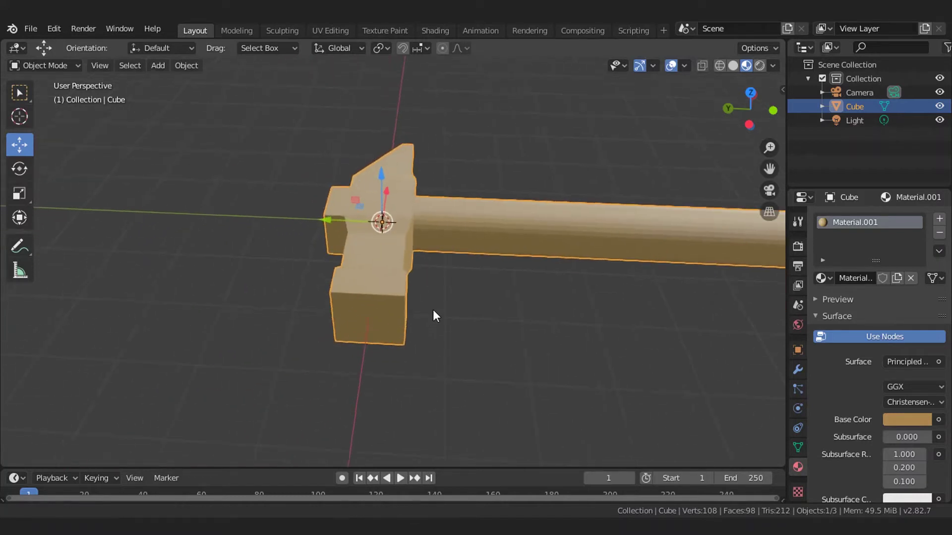
scroll(406, 338, up, 2)
mouse_move(406, 338)
middle_down()
mouse_move(403, 305)
mouse_move(493, 301)
mouse_move(519, 349)
mouse_move(493, 288)
mouse_move(438, 311)
middle_up()
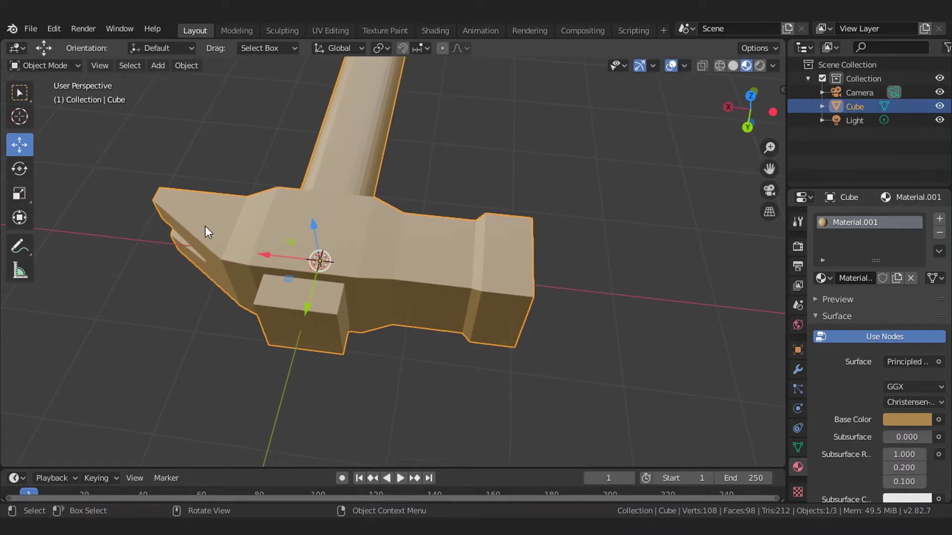
key(Tab)
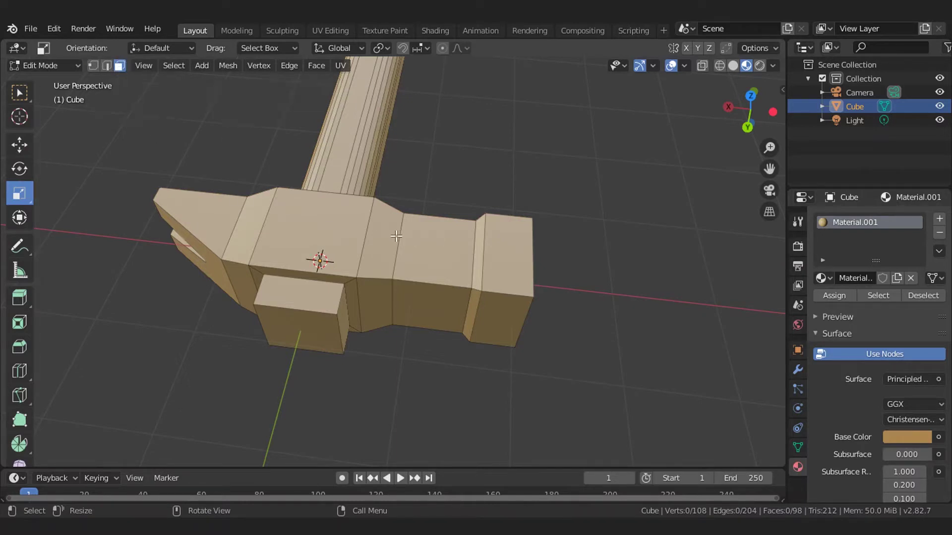
- In face select mode, select the head's end face and the ring of faces around its end block
key(2)
key(3)
mouse_move(395, 263)
middle_down()
mouse_move(391, 272)
mouse_move(377, 235)
mouse_move(400, 233)
middle_up()
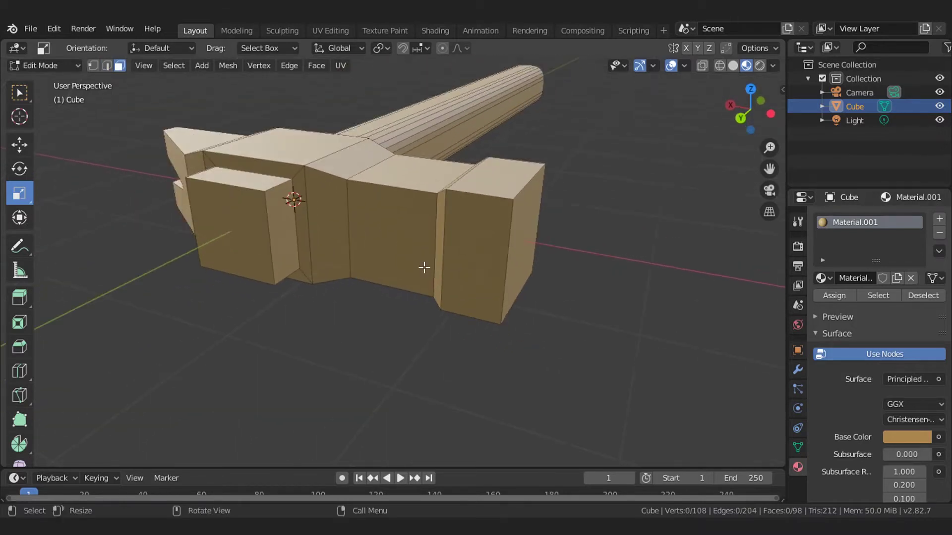
mouse_move(425, 266)
middle_down()
mouse_move(452, 227)
mouse_move(444, 181)
mouse_move(395, 180)
mouse_move(399, 203)
middle_up()
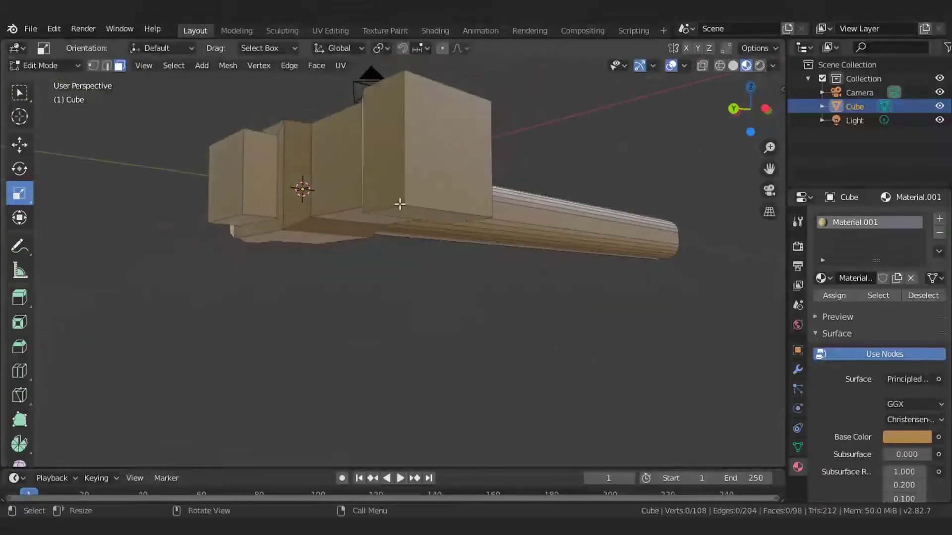
middle_drag(440, 159, 454, 250)
click(454, 251)
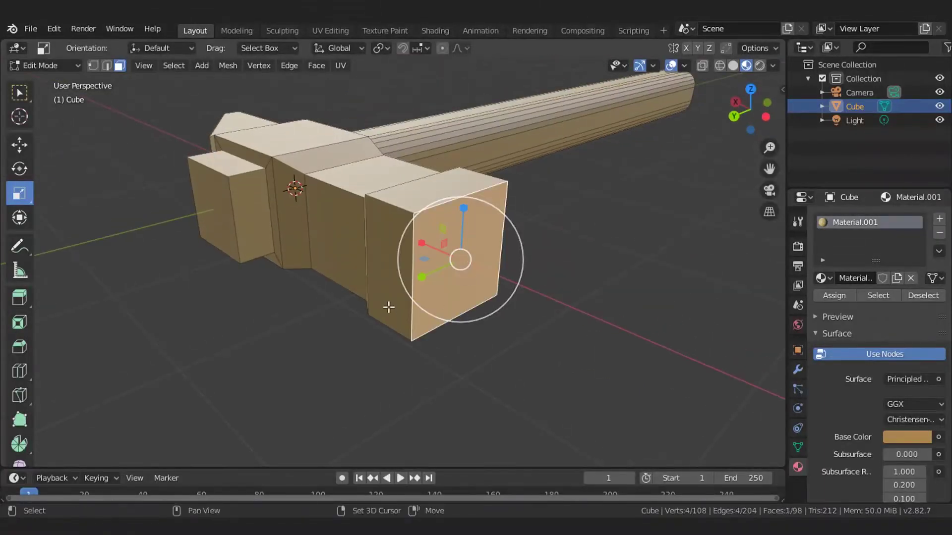
key(alt+a)
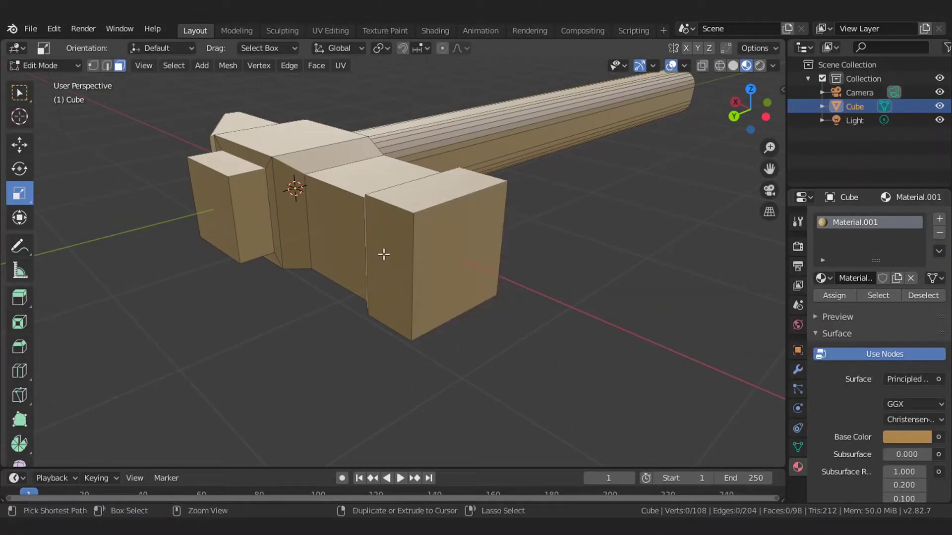
ctrl+click(385, 254)
ctrl+click(457, 256)
ctrl+click(446, 184)
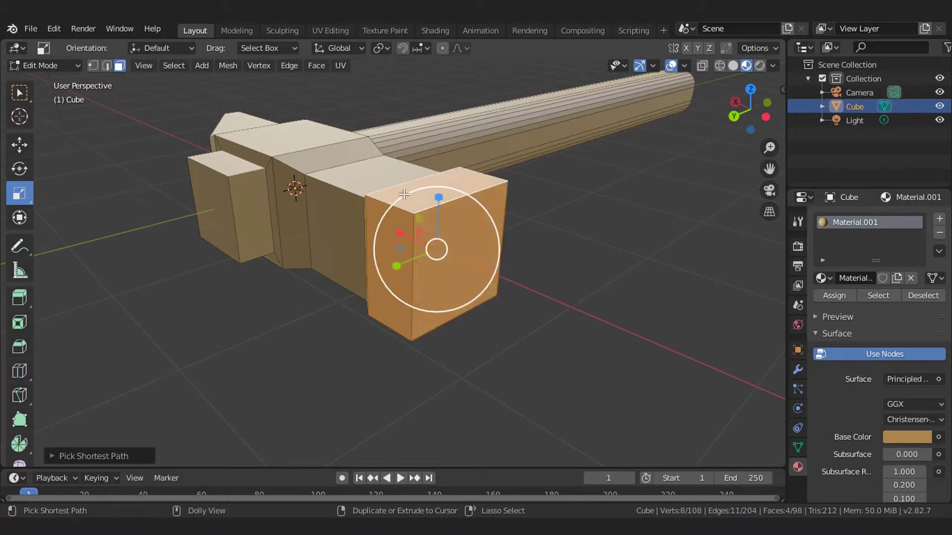
- Add the remaining side, underside and near-handle faces until all 61 head faces are selected
alt+shift+click(351, 181)
mouse_move(351, 181)
middle_down()
mouse_move(518, 158)
mouse_move(297, 188)
mouse_move(212, 306)
mouse_move(550, 195)
mouse_move(476, 188)
mouse_move(511, 193)
mouse_move(327, 208)
mouse_move(377, 196)
mouse_move(334, 136)
mouse_move(223, 210)
mouse_move(597, 210)
mouse_move(544, 263)
mouse_move(442, 253)
mouse_move(568, 221)
mouse_move(501, 276)
mouse_move(548, 246)
mouse_move(491, 278)
middle_up()
alt+shift+click(297, 189)
alt+shift+click(476, 189)
key(shift+space)
key(g)
alt+shift+click(511, 193)
alt+shift+click(376, 195)
alt+shift+click(312, 209)
alt+shift+click(597, 210)
alt+shift+click(544, 264)
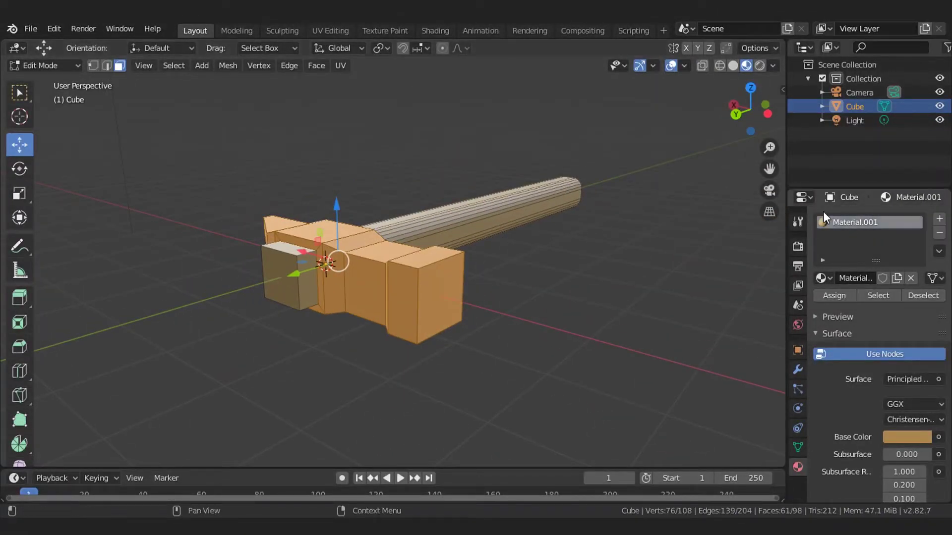
- Add a new Material.002 slot, darken it to grey (V 0.427), and assign it to the head faces
click(939, 220)
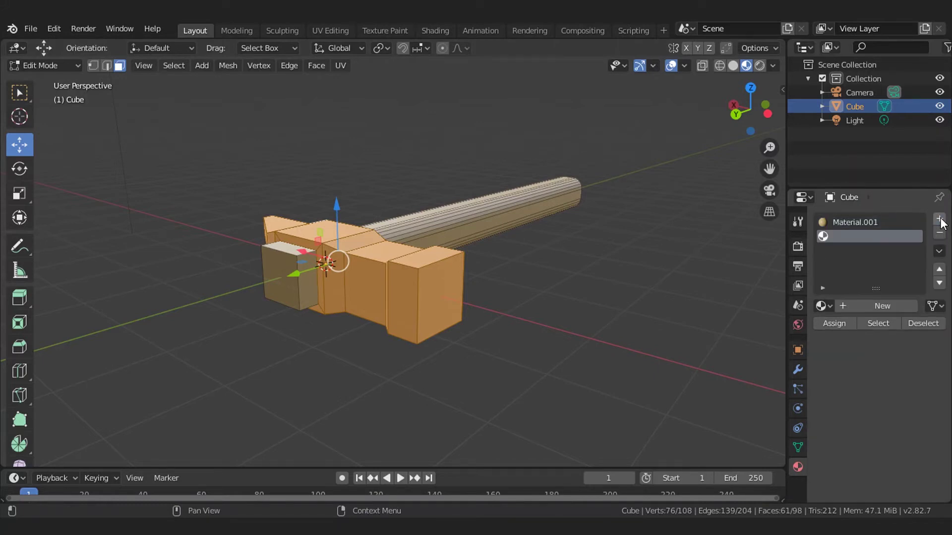
click(898, 307)
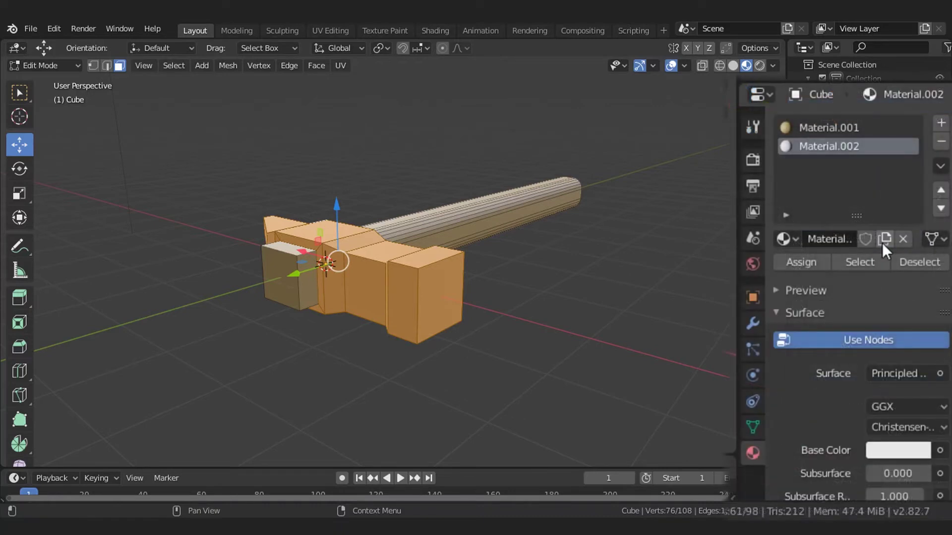
click(897, 451)
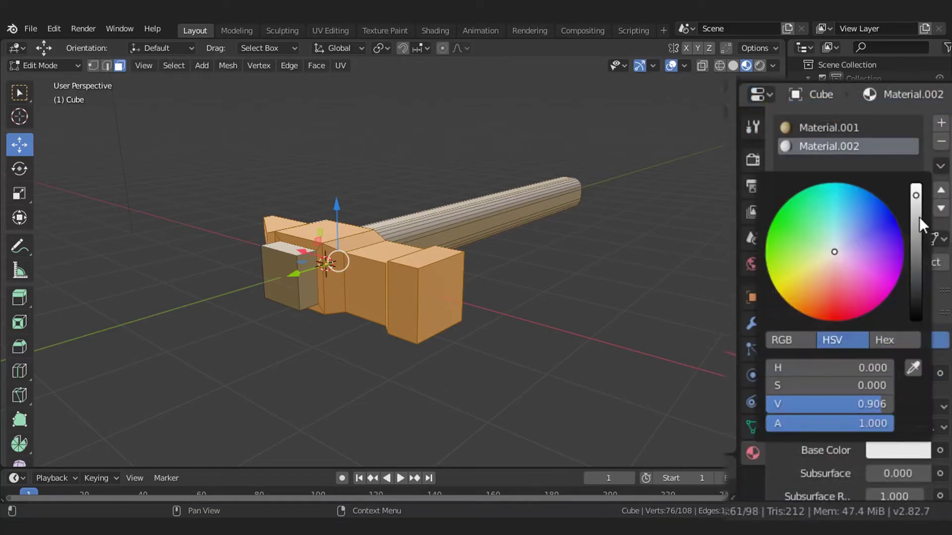
drag(919, 217, 916, 271)
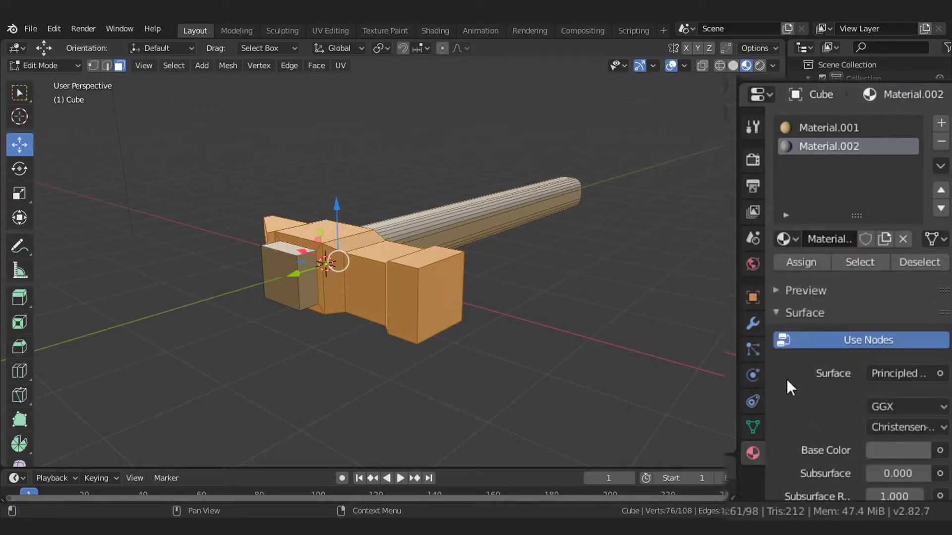
click(793, 263)
- Return to Object Mode and switch the viewport to Rendered shading
key(Tab)
mouse_move(601, 275)
middle_down()
mouse_move(564, 222)
mouse_move(453, 313)
middle_up()
scroll(491, 266, up, 3)
mouse_move(491, 271)
middle_down()
mouse_move(522, 271)
mouse_move(466, 240)
mouse_move(376, 244)
middle_up()
mouse_move(396, 344)
middle_down()
mouse_move(368, 300)
mouse_move(362, 261)
middle_up()
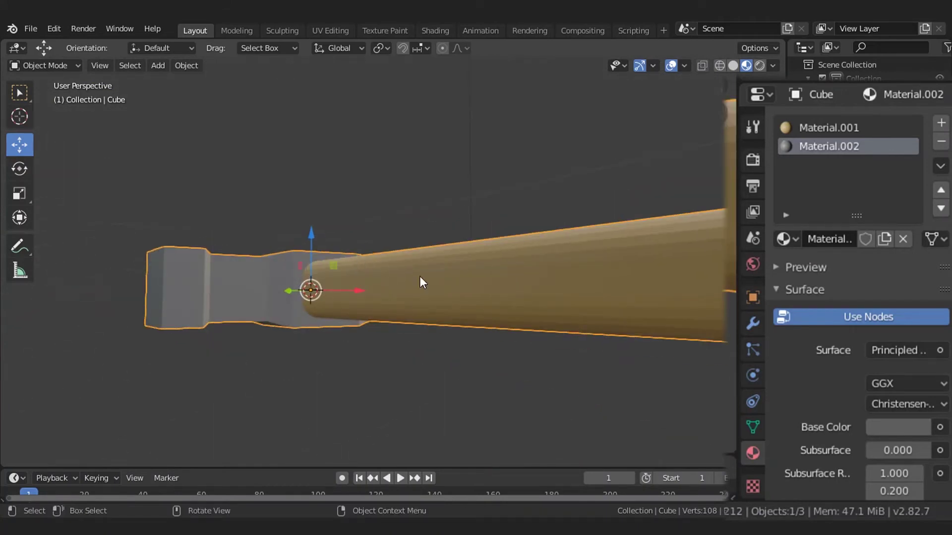
click(759, 65)
- Move the hammer slightly to a new position in the scene
mouse_move(376, 284)
middle_down()
mouse_move(364, 236)
mouse_move(408, 333)
mouse_move(341, 288)
middle_up()
key(g)
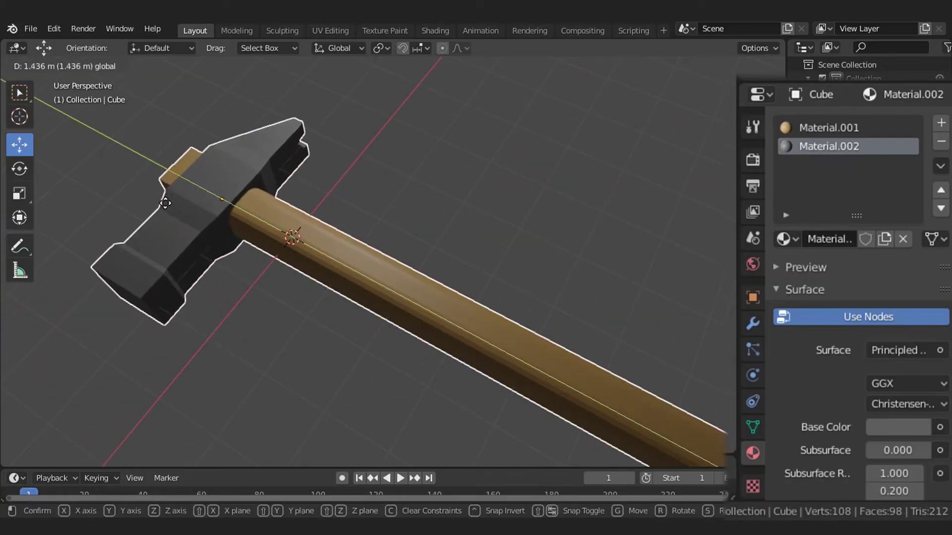
click(230, 228)
middle_drag(570, 238, 597, 242)
- Switch the scene's render engine from Eevee to Cycles
click(754, 152)
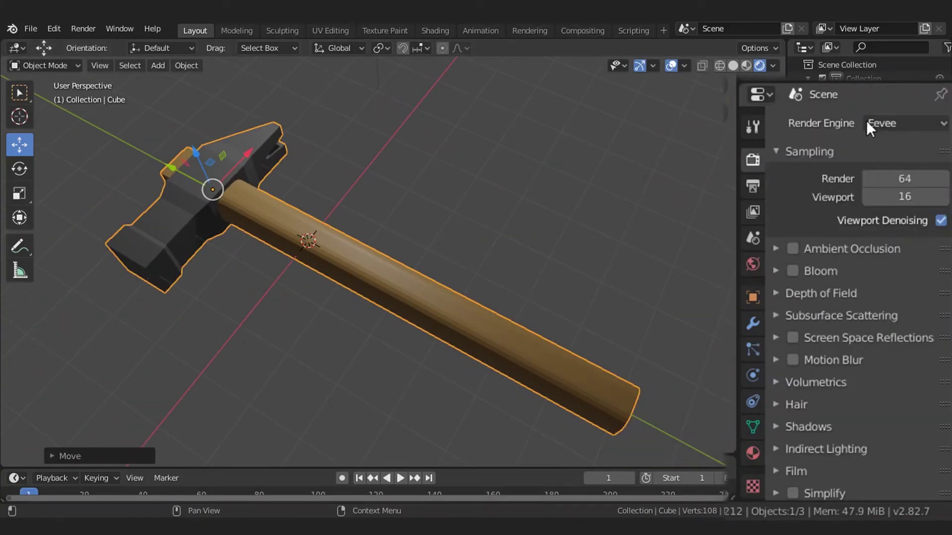
click(897, 123)
click(868, 185)
scroll(378, 186, up, 2)
mouse_move(379, 187)
middle_down()
mouse_move(349, 198)
mouse_move(338, 233)
mouse_move(264, 243)
mouse_move(427, 270)
middle_up()
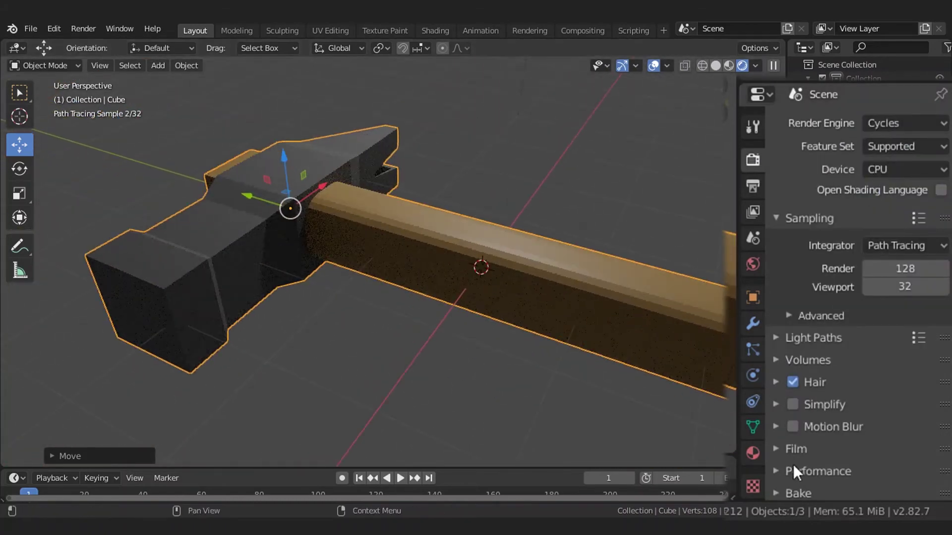
- Darken Material.002's base colour further on the hammer head
click(753, 453)
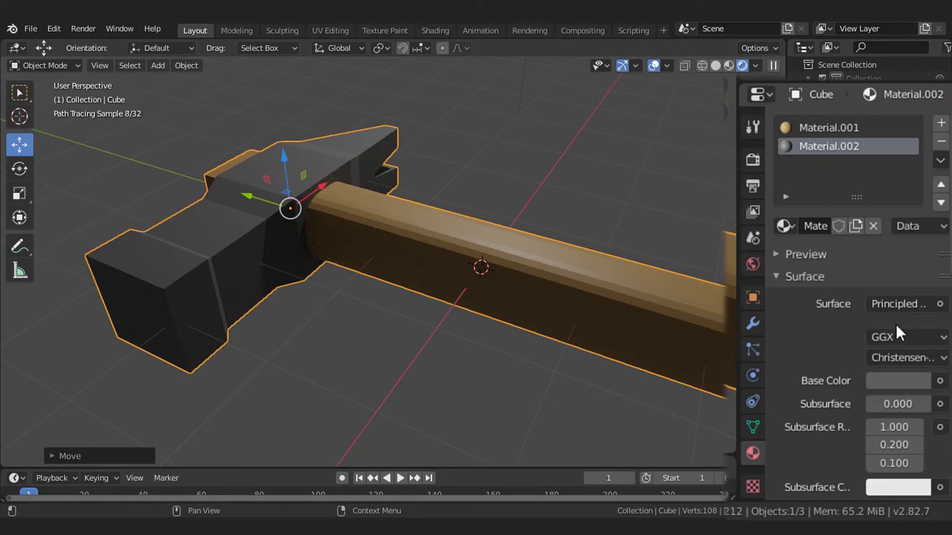
click(887, 382)
drag(916, 206, 916, 218)
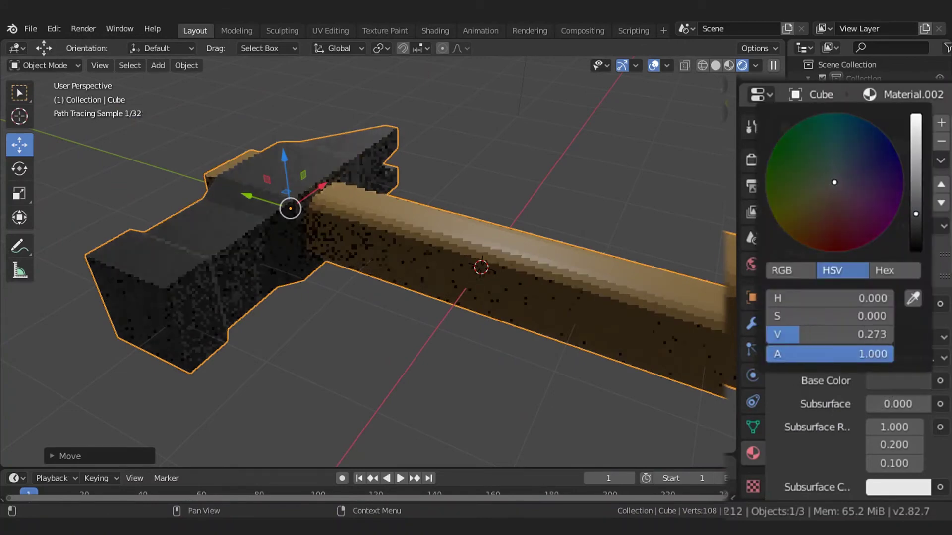
click(497, 164)
mouse_move(497, 163)
middle_down()
mouse_move(365, 278)
mouse_move(342, 287)
middle_up()
scroll(342, 287, down, 4)
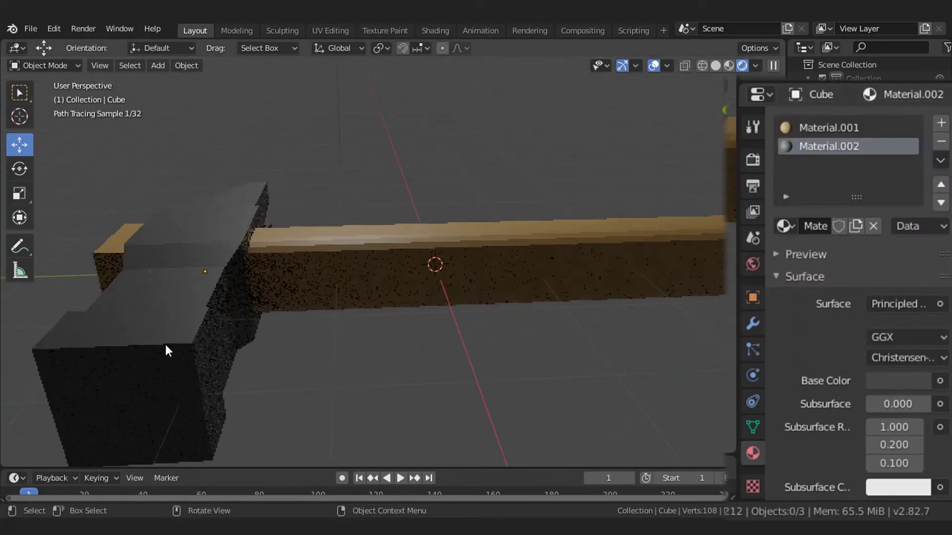
click(164, 343)
middle_drag(164, 343, 496, 233)
- Lower Material.002's roughness to about 0.153 for a glossier metal head
scroll(813, 401, down, 3)
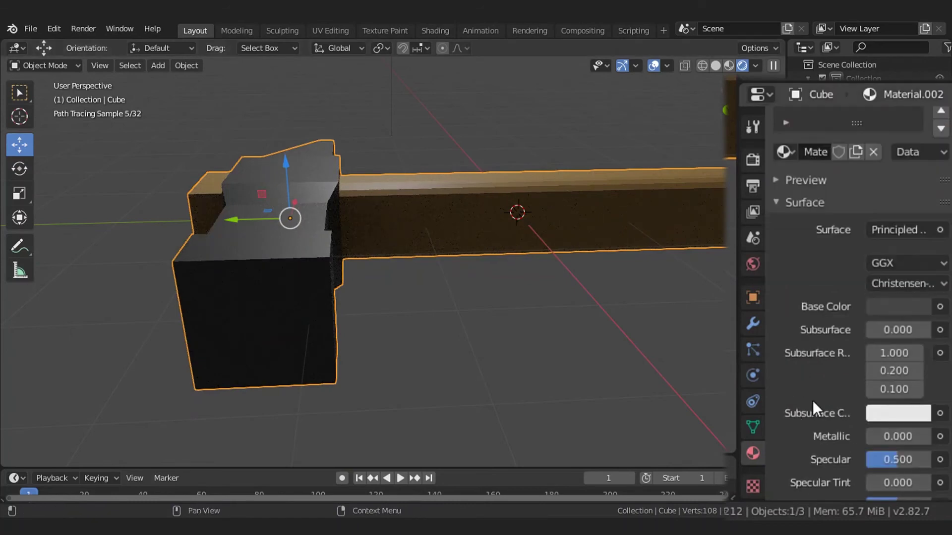
scroll(813, 400, down, 6)
scroll(813, 400, down, 1)
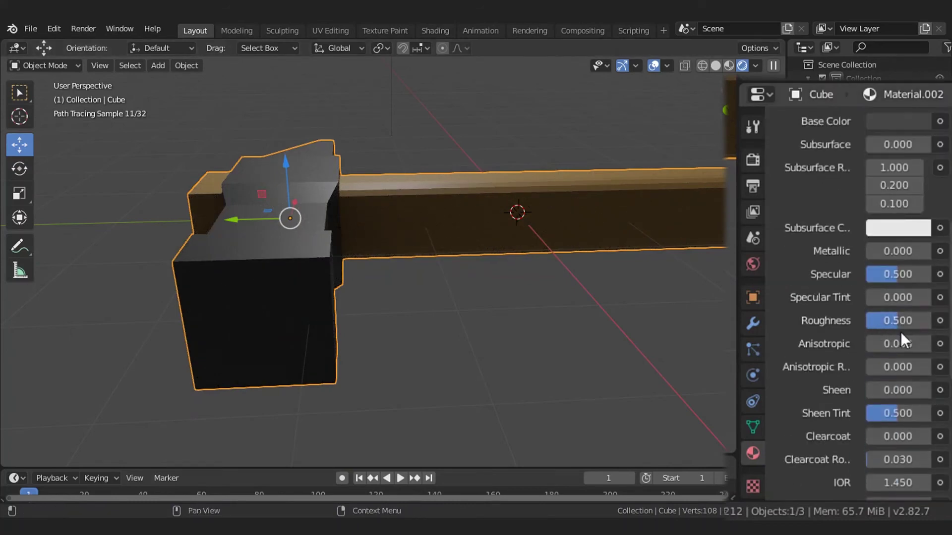
drag(897, 321, 870, 321)
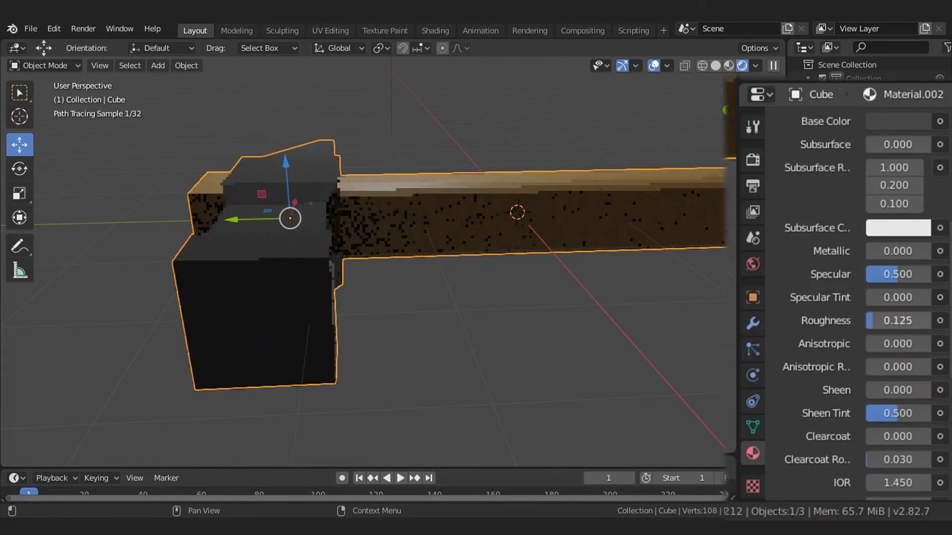
drag(868, 321, 874, 321)
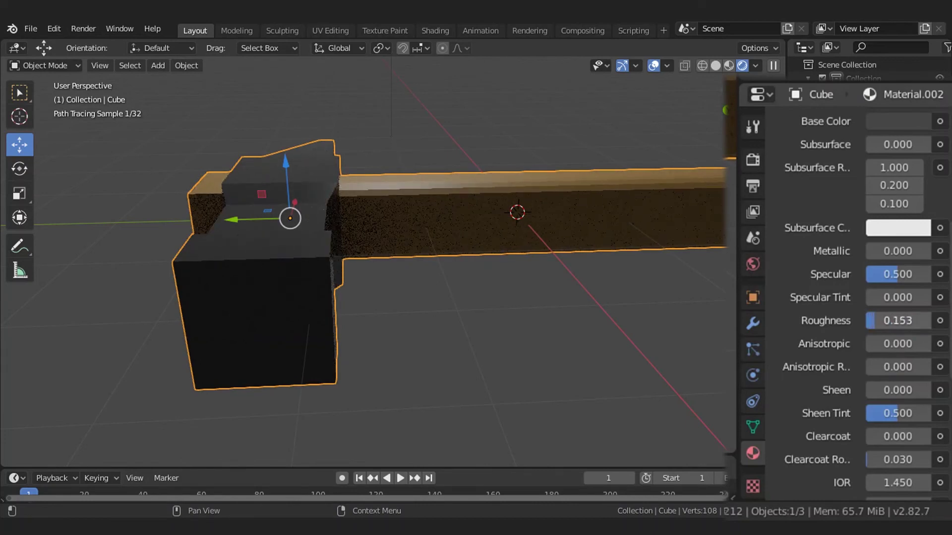
- Orbit and zoom so the hammer lies diagonally and fills the rendered view
click(519, 345)
mouse_move(519, 344)
middle_down()
mouse_move(536, 293)
mouse_move(530, 350)
mouse_move(421, 212)
mouse_move(427, 245)
middle_up()
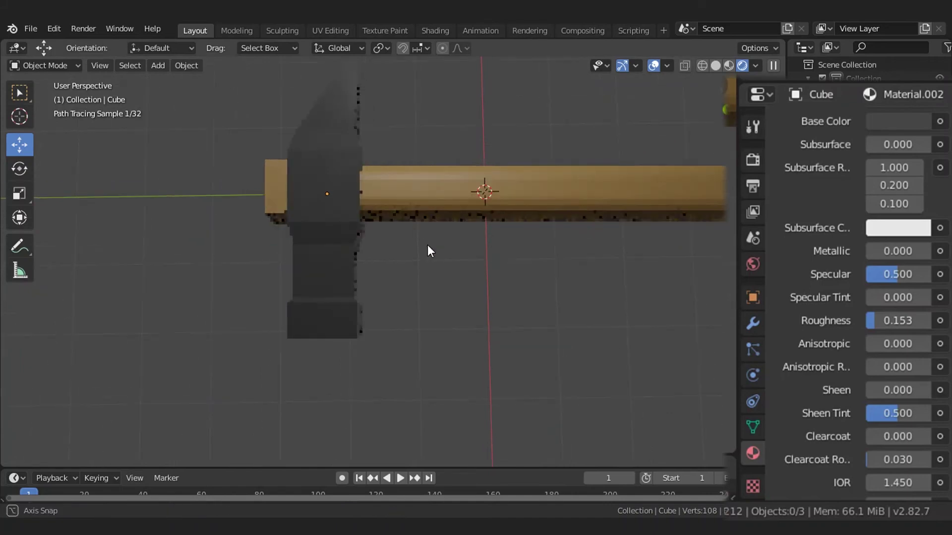
scroll(428, 245, down, 3)
scroll(512, 253, down, 3)
mouse_move(513, 253)
middle_down()
mouse_move(460, 250)
mouse_move(493, 326)
middle_up()
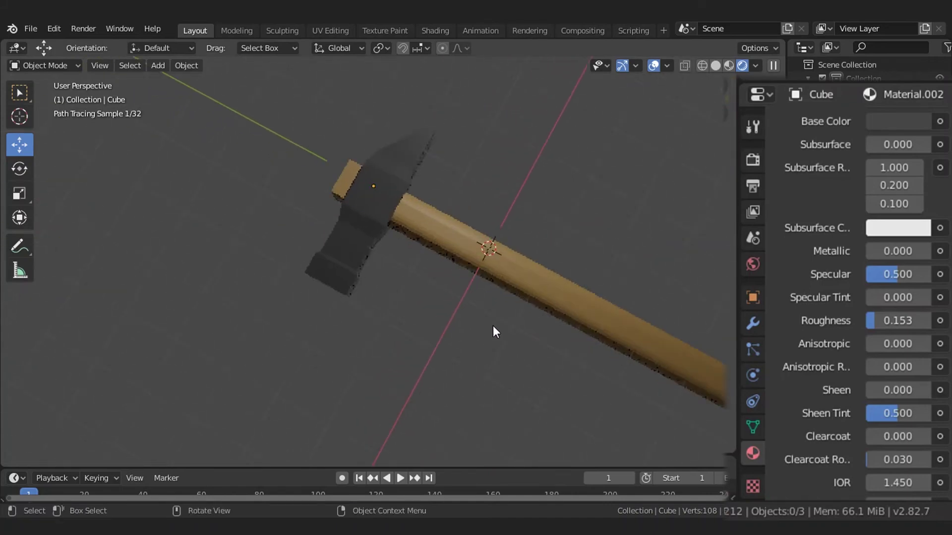
scroll(528, 259, up, 2)
mouse_move(528, 259)
middle_down()
mouse_move(477, 326)
mouse_move(432, 321)
middle_up()
scroll(425, 340, up, 2)
scroll(425, 340, down, 2)
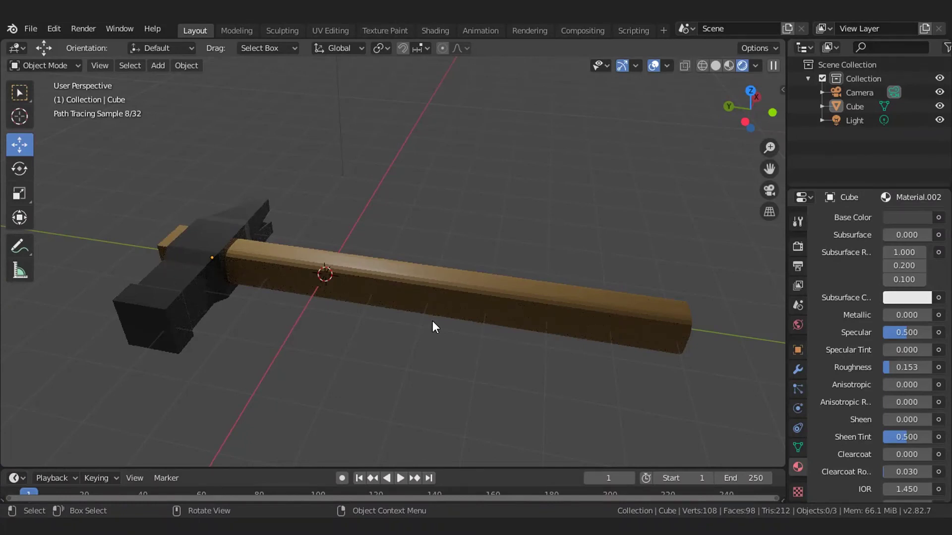